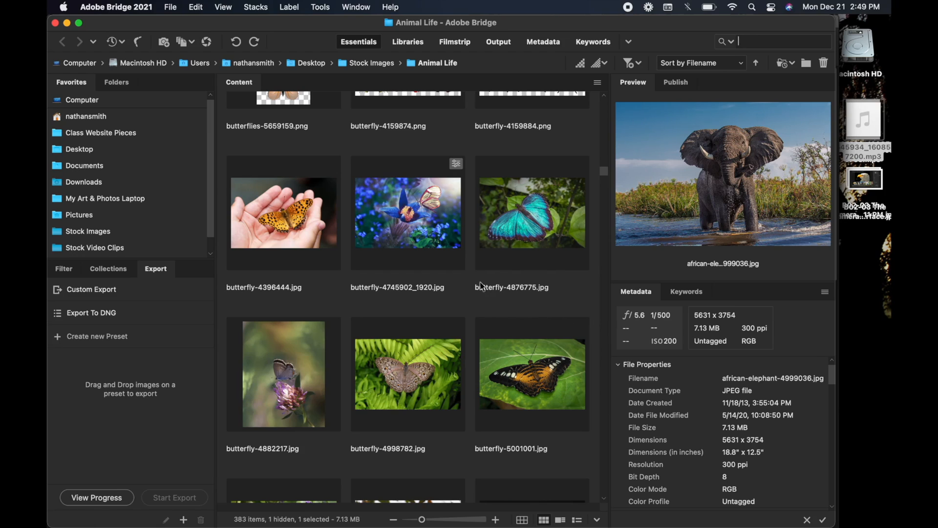
# Step: Open butterfly-4396444.jpg, butterfly-4745902_1920.jpg, butterfly-4876775.jpg and butterfly-4882217.jpg together in Camera Raw
pyautogui.click(304, 228)
pyautogui.keyDown('super'); pyautogui.click(388, 239); pyautogui.keyUp('super')
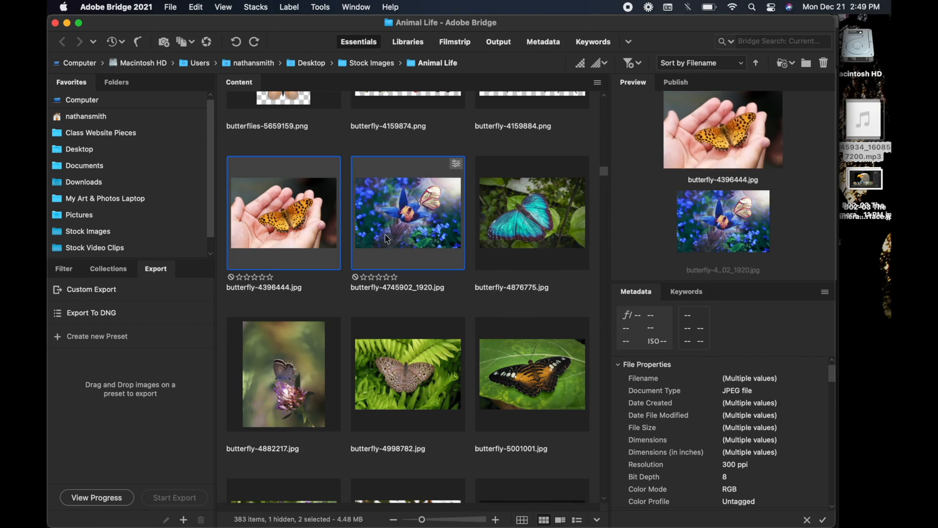
pyautogui.keyDown('super'); pyautogui.click(482, 233); pyautogui.keyUp('super')
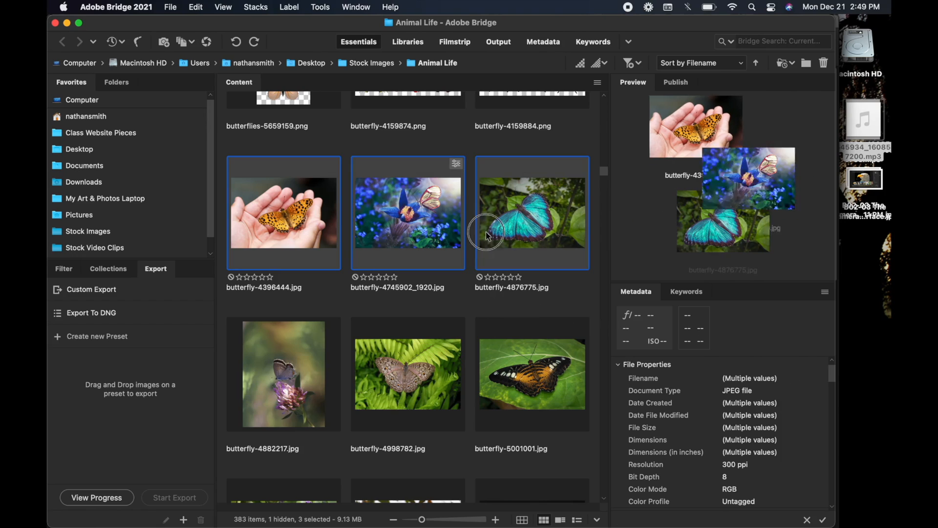
pyautogui.keyDown('super'); pyautogui.click(309, 336); pyautogui.keyUp('super')
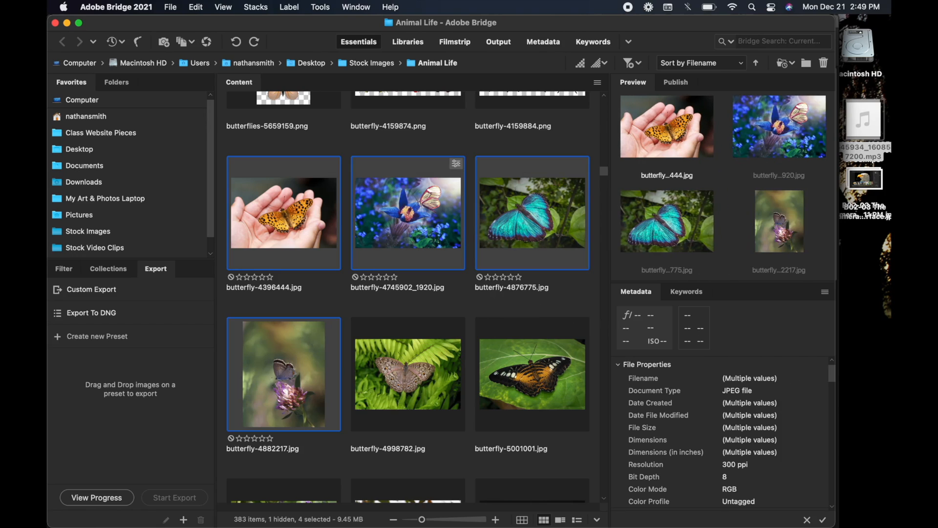
pyautogui.click(207, 41)
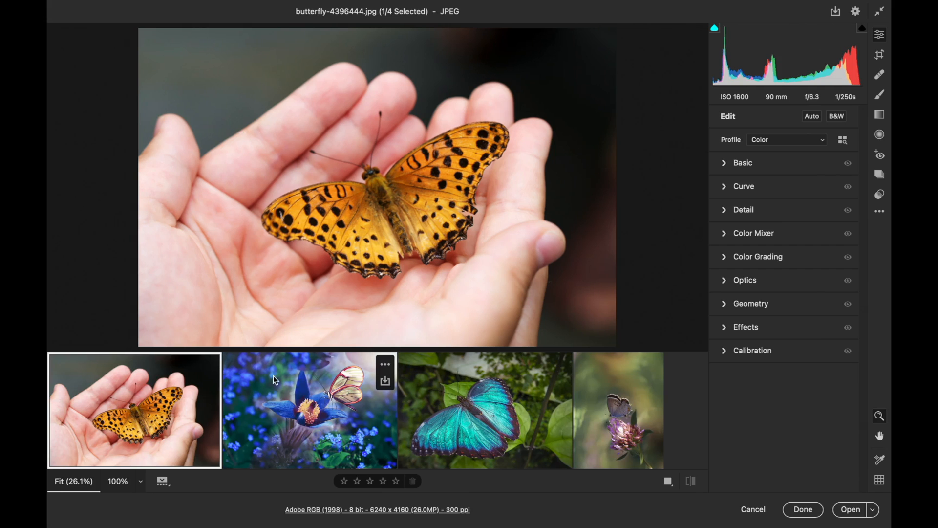
# Step: View the second, third and fourth butterfly images in turn from the filmstrip
pyautogui.click(318, 380)
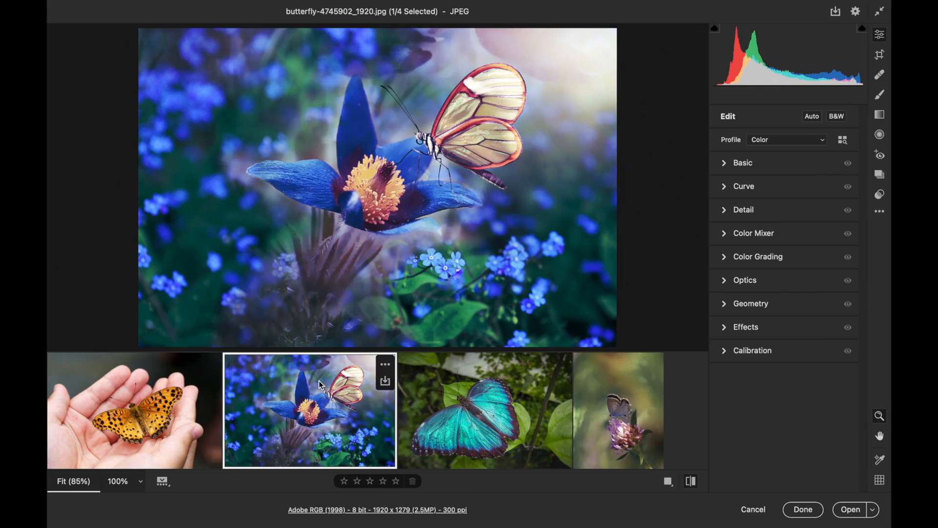
pyautogui.click(465, 398)
pyautogui.click(599, 398)
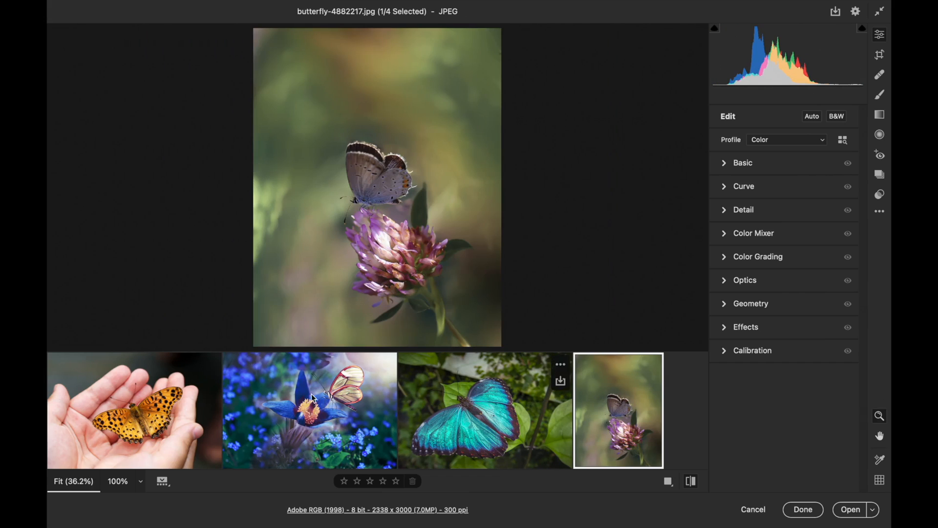
# Step: Review the first filmstrip image's thumbnail commands and Save Options, and close them without saving
pyautogui.click(210, 366)
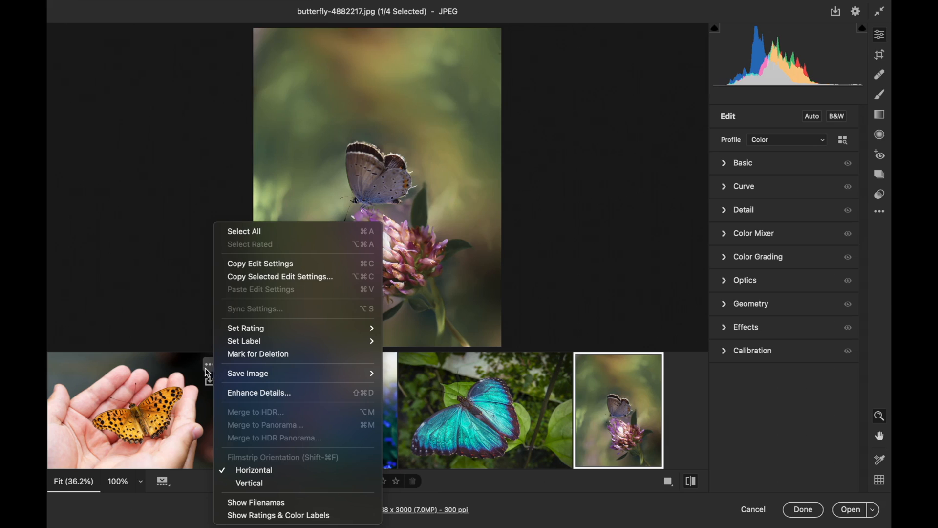
pyautogui.click(195, 368)
pyautogui.click(208, 381)
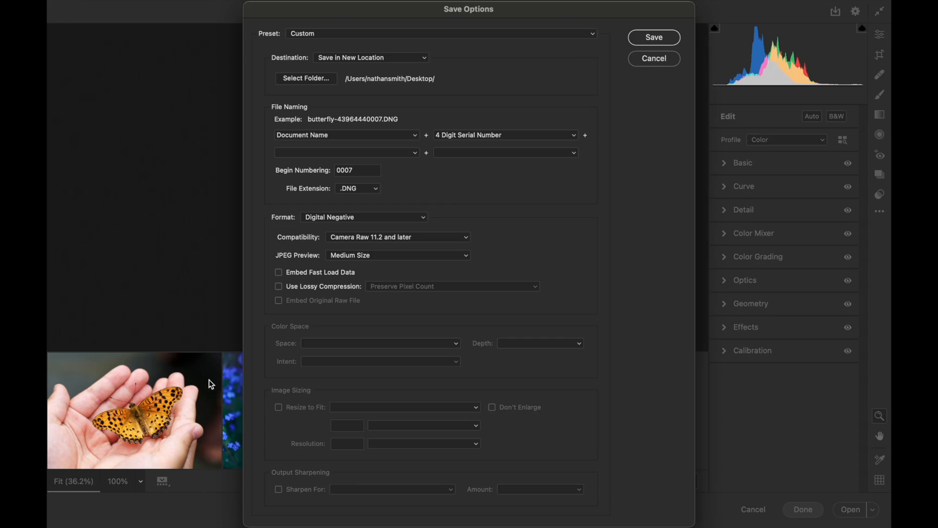
pyautogui.click(655, 59)
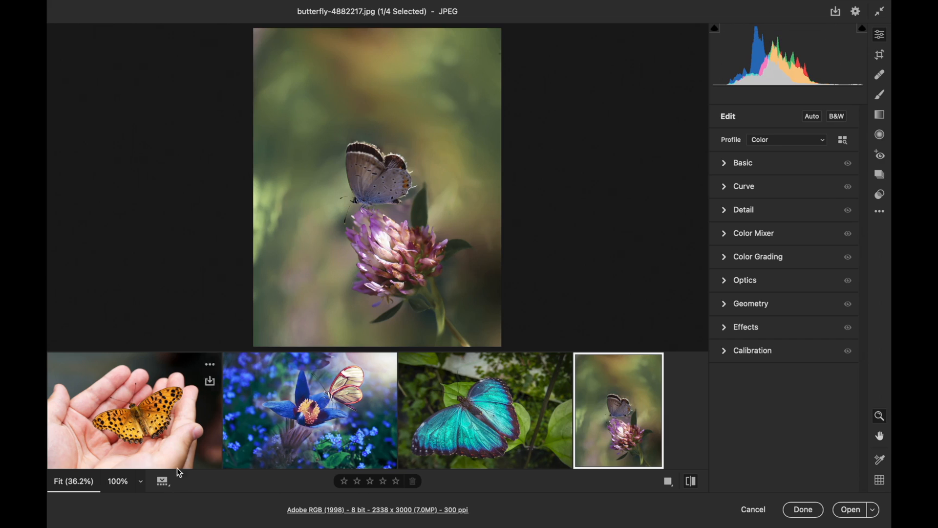
# Step: Toggle the filmstrip off and on, and leave it hidden with butterfly-4396444.jpg displayed
pyautogui.click(163, 481)
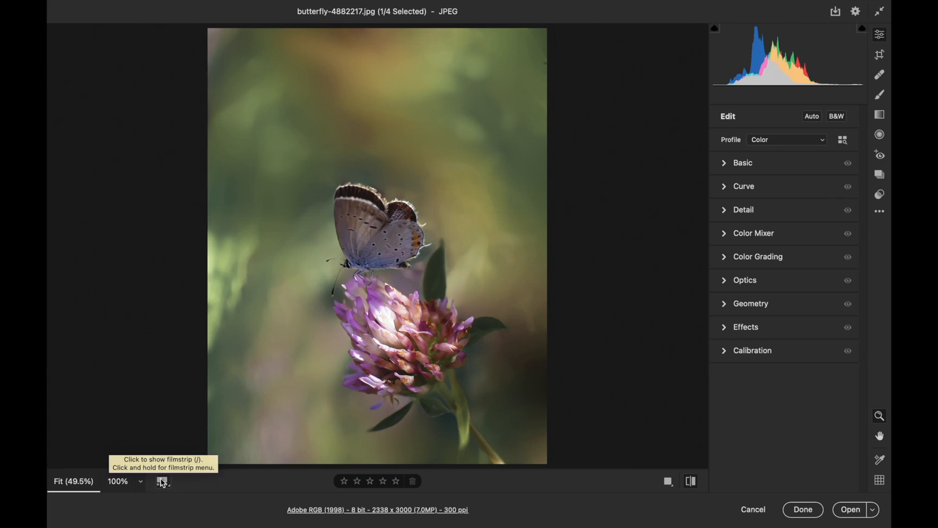
pyautogui.click(163, 481)
pyautogui.click(163, 482)
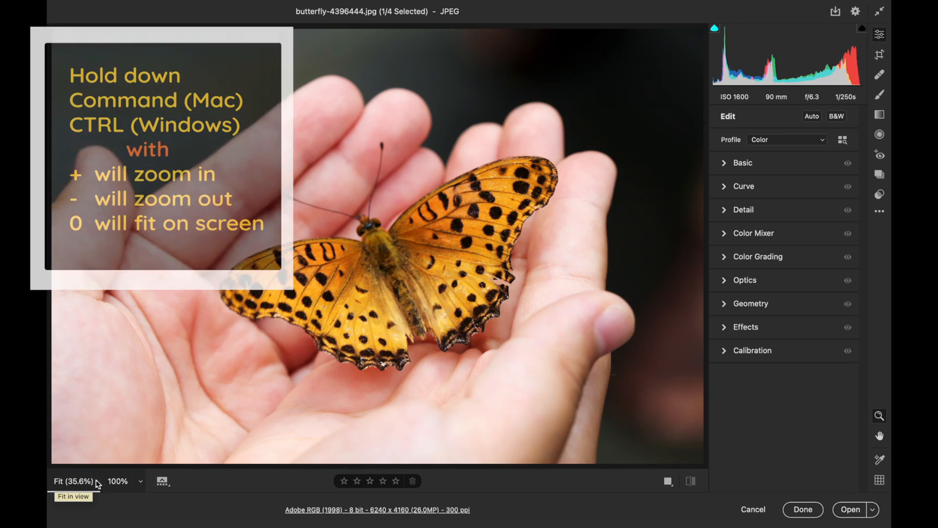
# Step: View the orange butterfly photo at 100%, 300%, 50% and 6% zoom, and fit it back in view
pyautogui.click(140, 481)
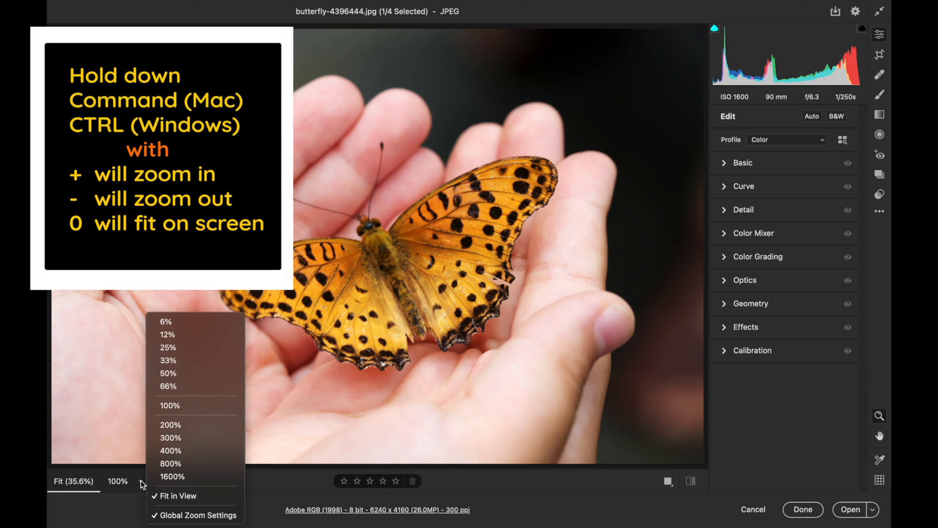
pyautogui.click(177, 405)
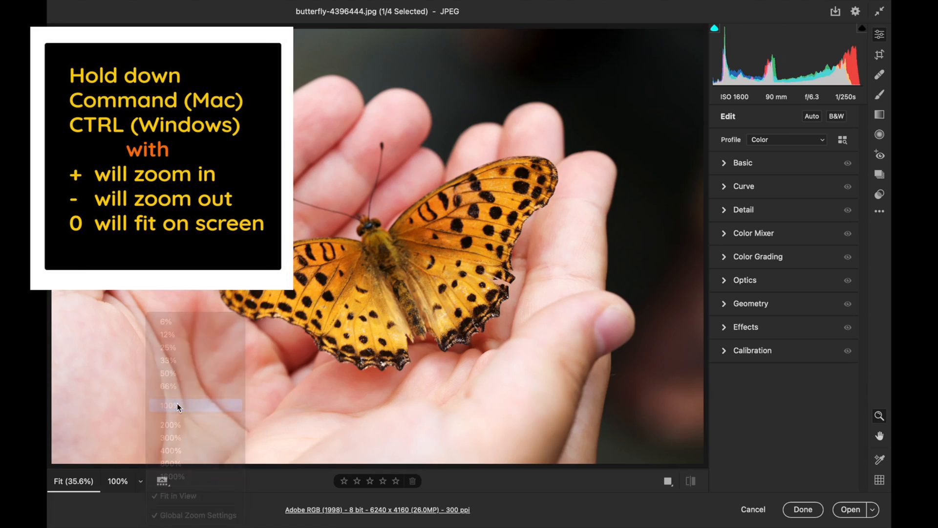
pyautogui.click(140, 481)
pyautogui.click(164, 438)
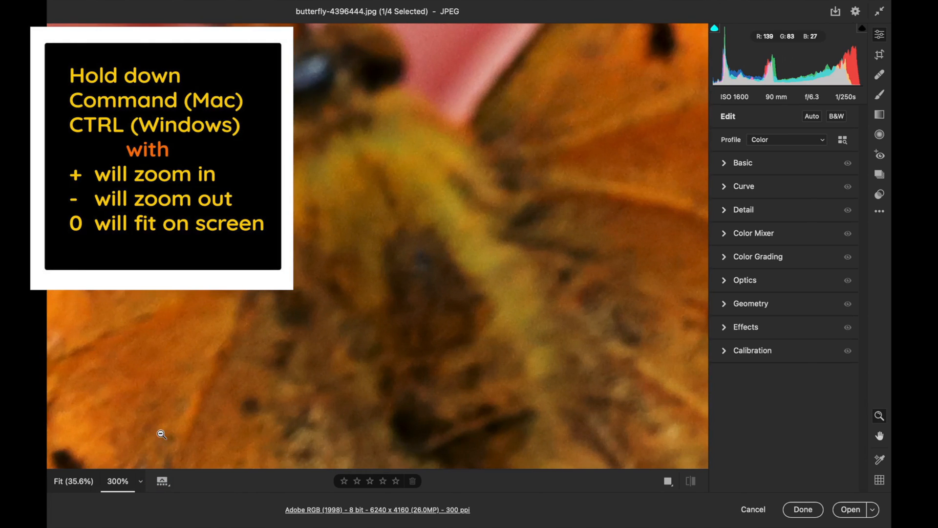
pyautogui.click(140, 487)
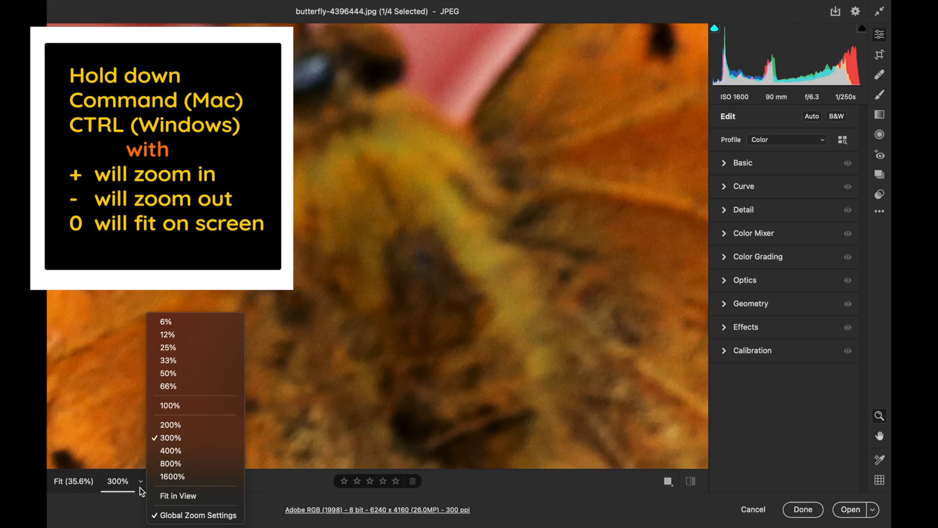
pyautogui.click(167, 373)
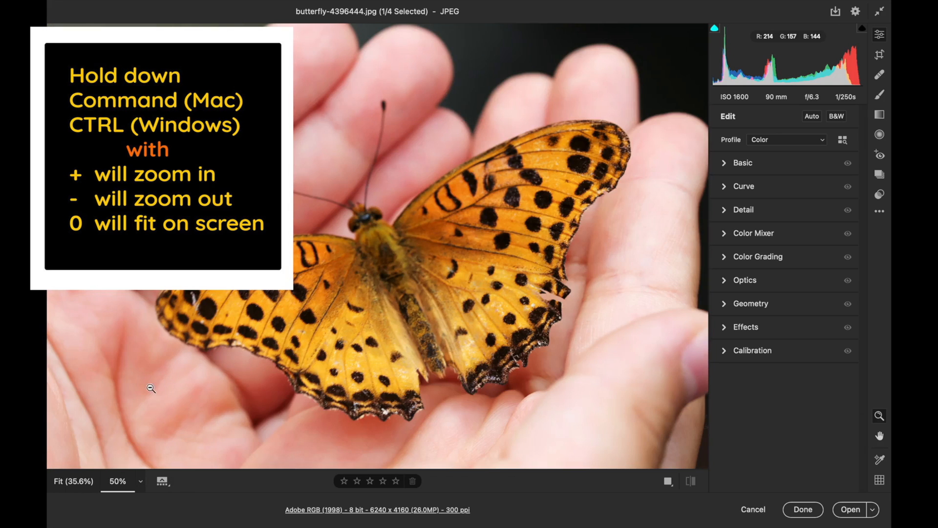
pyautogui.click(139, 482)
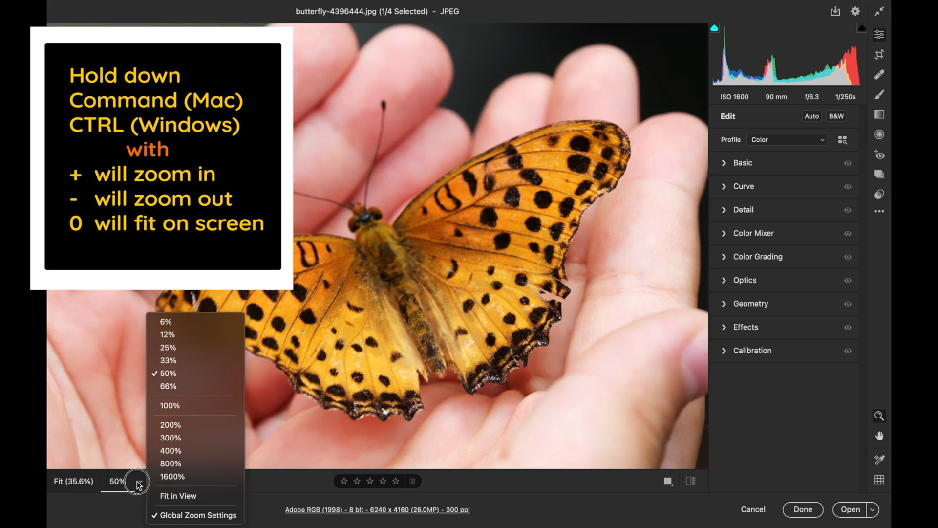
pyautogui.click(166, 322)
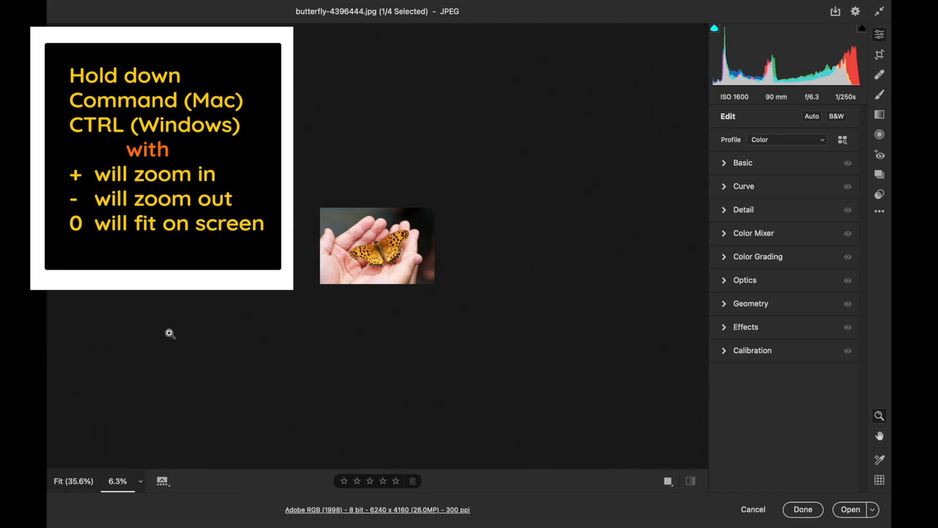
pyautogui.press('super+0')
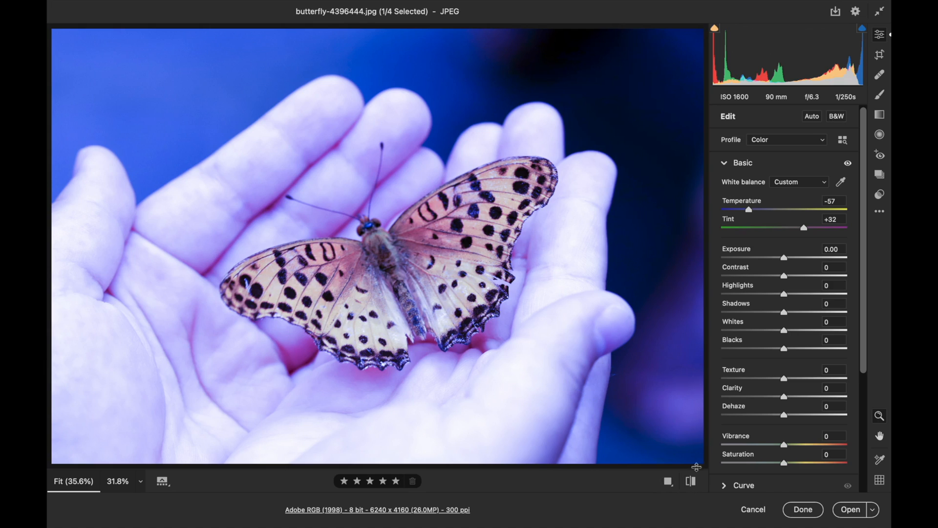
# Step: Cycle through the Before/After comparison views of the blue-tinted butterfly photo
pyautogui.click(669, 482)
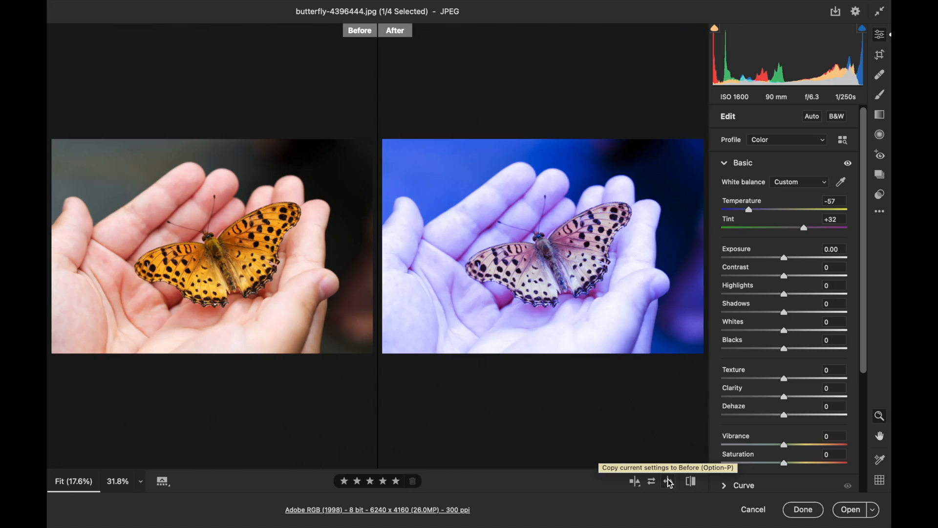
pyautogui.click(636, 481)
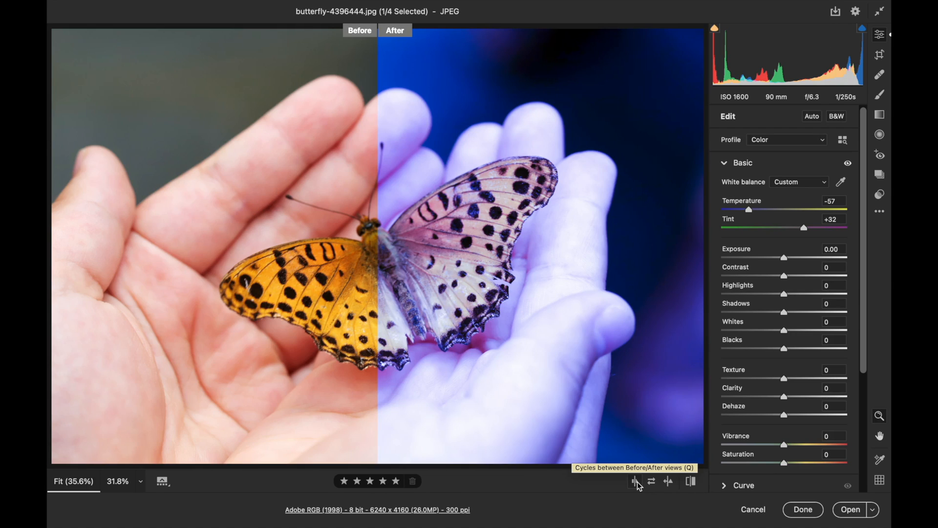
pyautogui.click(635, 482)
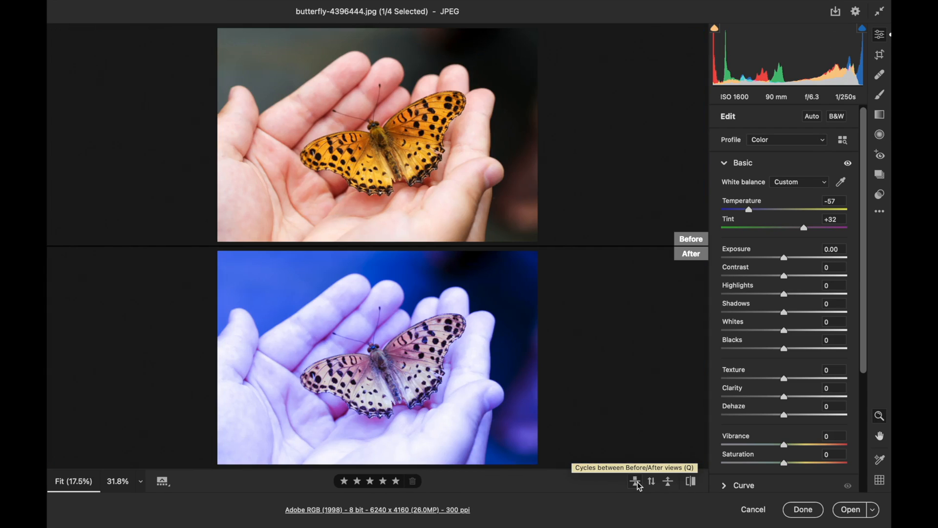
pyautogui.click(635, 483)
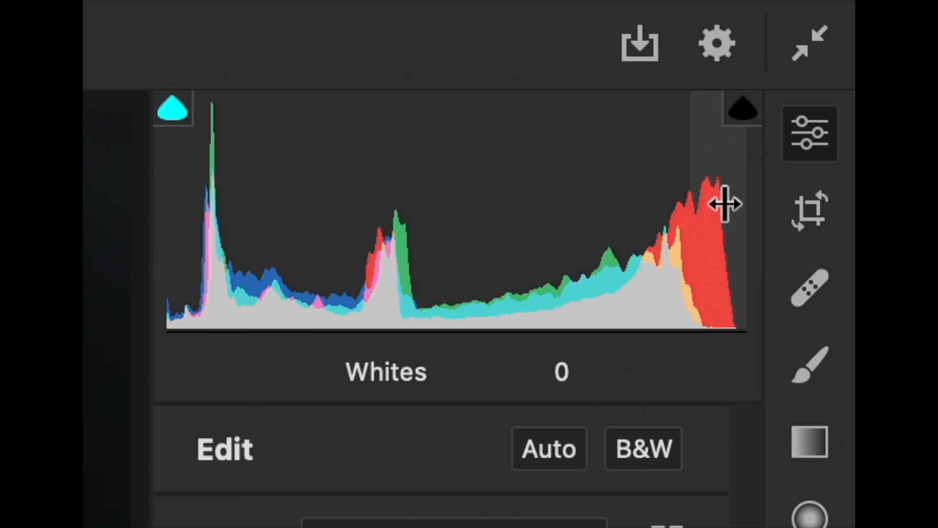
# Step: Switch the shadow and highlight clipping warnings on the histogram on and back off
pyautogui.click(176, 116)
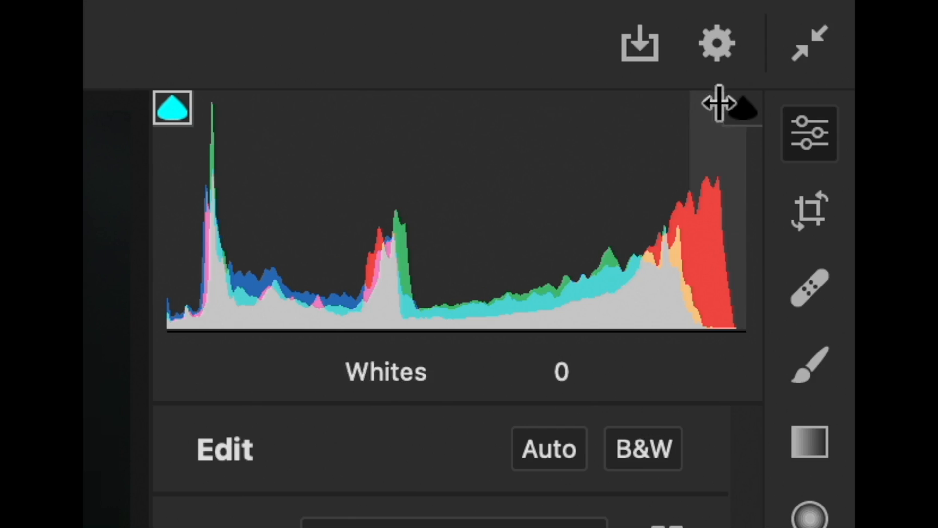
pyautogui.click(739, 120)
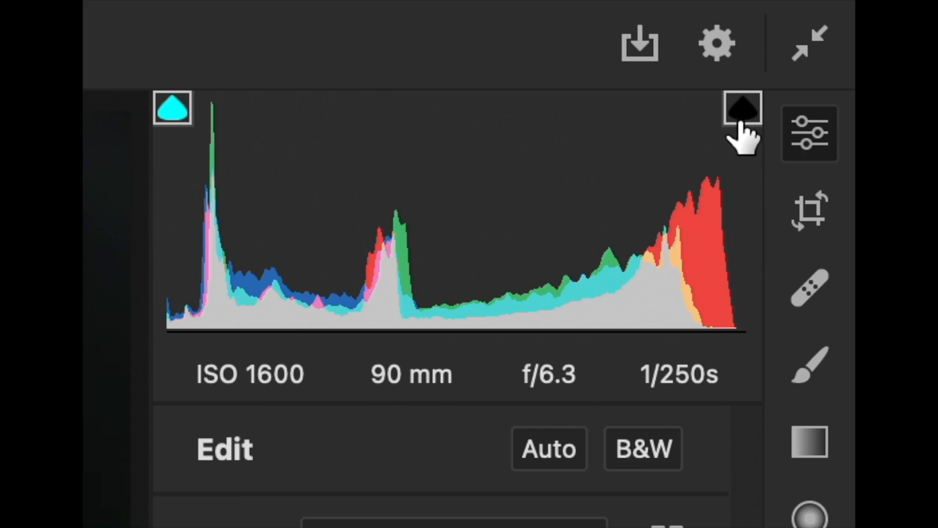
pyautogui.click(741, 124)
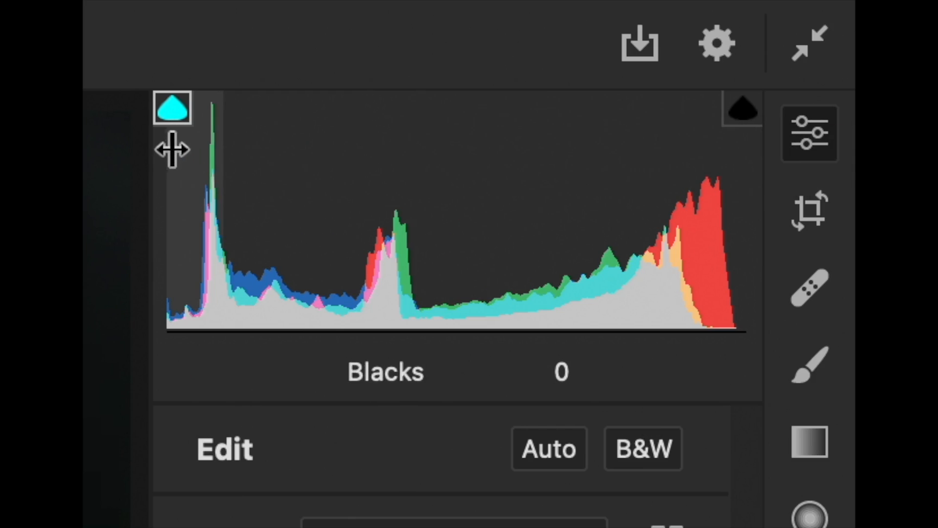
pyautogui.click(179, 128)
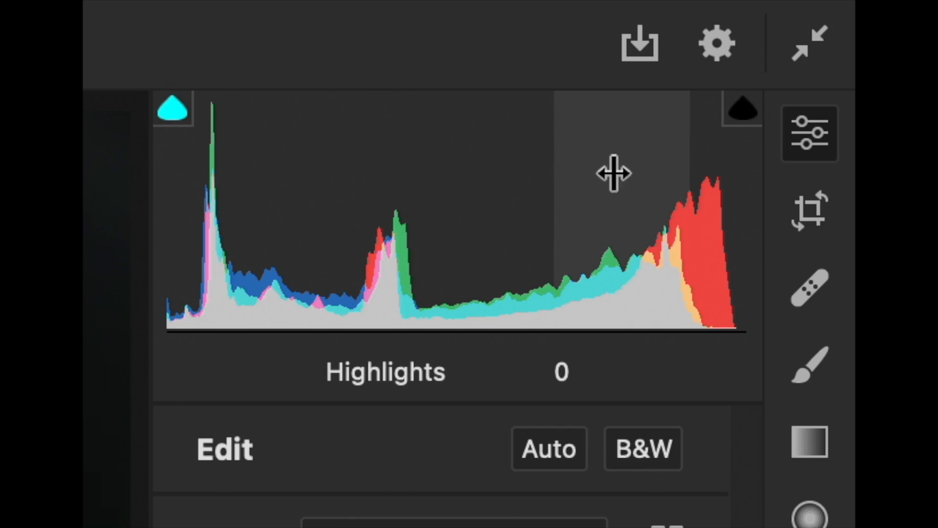
# Step: Examine the Blacks, Shadows, Exposure, Highlights and Whites regions of the histogram
pyautogui.moveTo(210, 209); pyautogui.dragTo(442, 174)
pyautogui.moveTo(272, 197); pyautogui.dragTo(332, 171)
pyautogui.moveTo(394, 182)
pyautogui.mouseDown()
pyautogui.moveTo(570, 140)
pyautogui.moveTo(395, 182)
pyautogui.mouseUp()
pyautogui.moveTo(611, 191); pyautogui.dragTo(595, 174)
pyautogui.moveTo(737, 189)
pyautogui.mouseDown()
pyautogui.moveTo(554, 201)
pyautogui.moveTo(722, 195)
pyautogui.mouseUp()
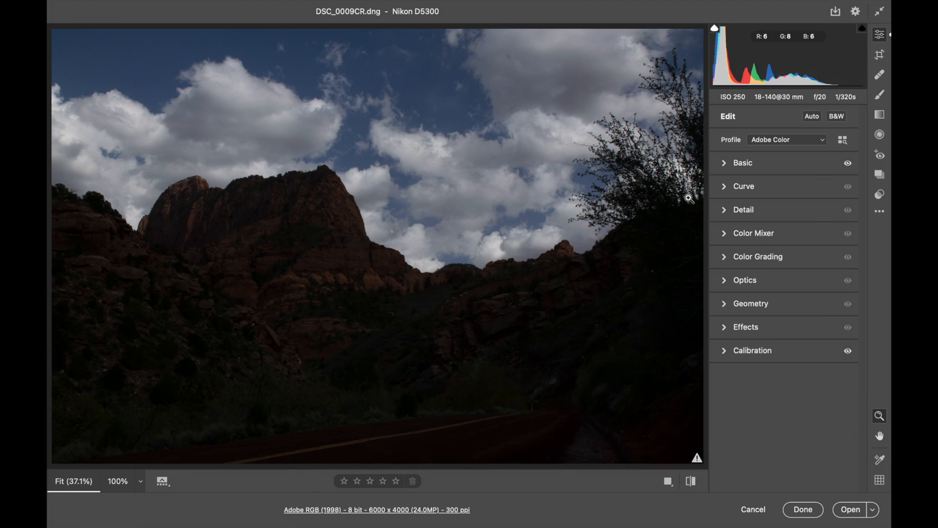
# Step: Brighten the dark DSC_0009CR.dng landscape directly in the histogram, raising Shadows and Exposure, with Highlights at 35 and Whites at 24
pyautogui.click(740, 66)
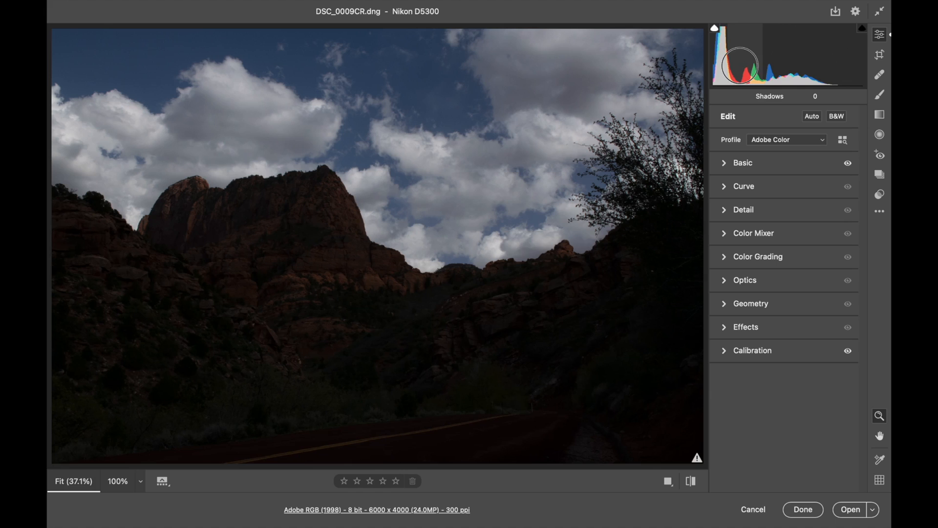
pyautogui.moveTo(740, 66); pyautogui.dragTo(874, 58)
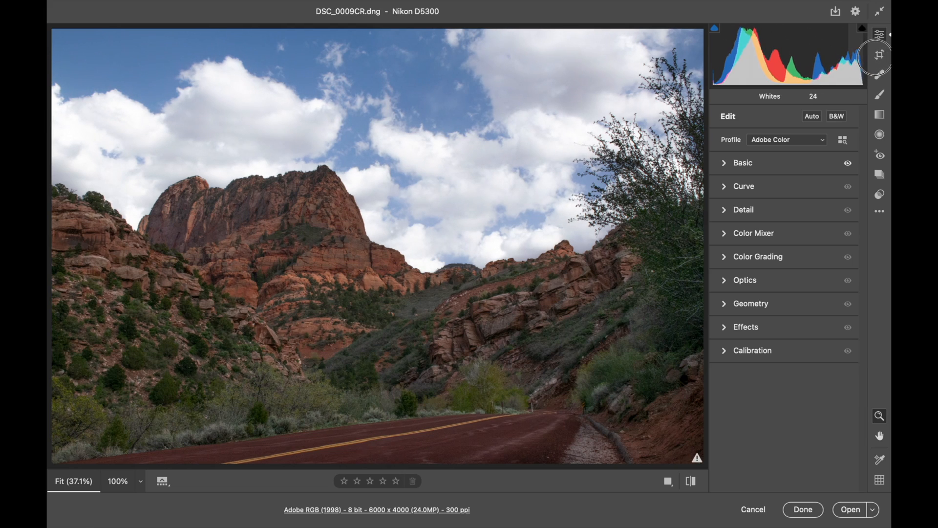
pyautogui.moveTo(795, 58); pyautogui.dragTo(803, 58)
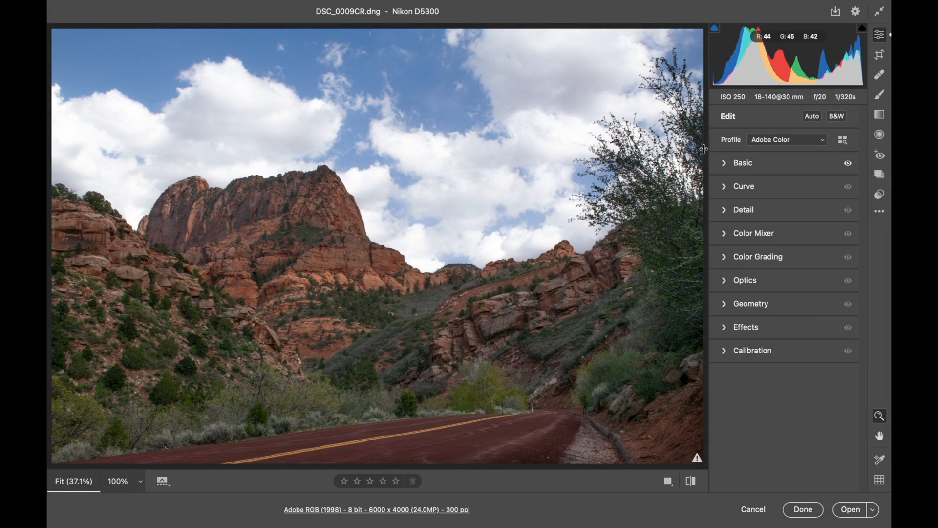
# Step: Turn on both the shadow and highlight clipping warnings for the landscape photo
pyautogui.click(714, 29)
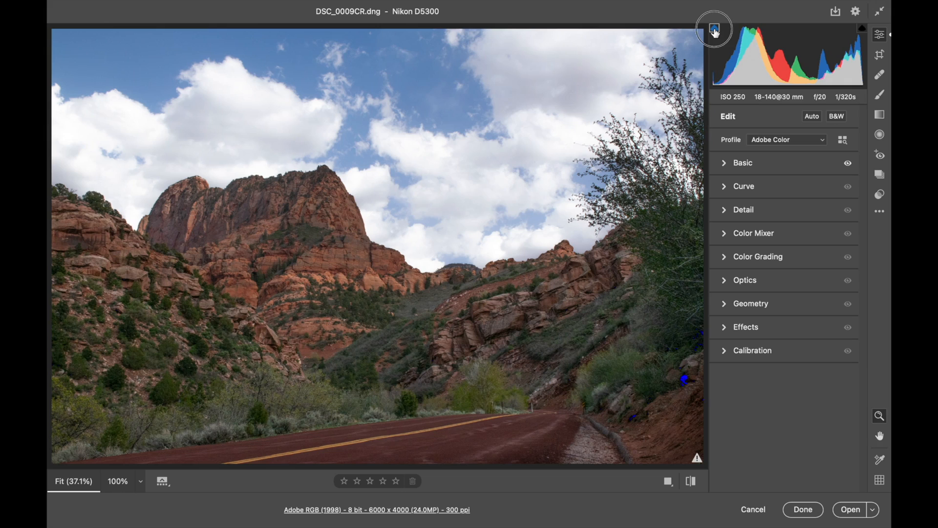
pyautogui.click(862, 30)
# Step: Overexpose the landscape from the histogram by raising Exposure and setting Highlights to 100, and toggle the highlight clipping warning
pyautogui.moveTo(831, 53)
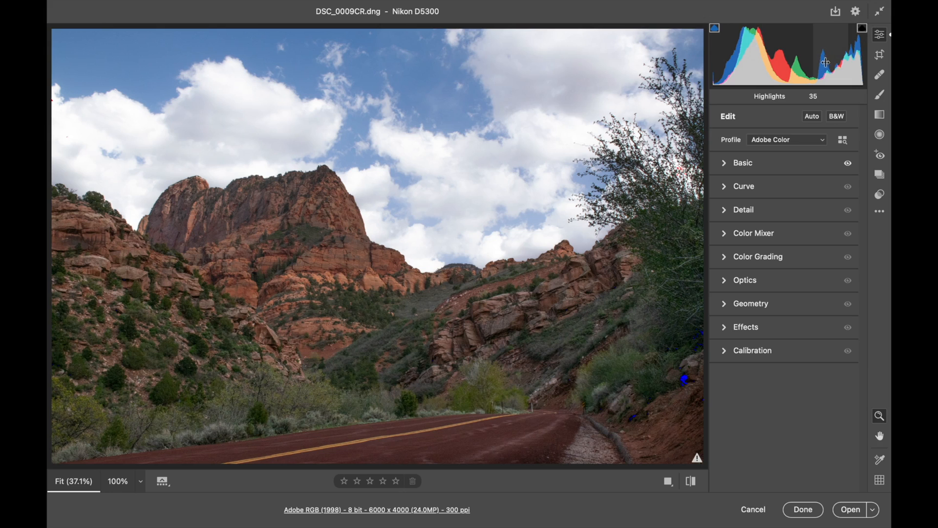
pyautogui.moveTo(831, 59); pyautogui.dragTo(877, 55)
pyautogui.moveTo(797, 52); pyautogui.dragTo(859, 47)
pyautogui.moveTo(787, 51); pyautogui.dragTo(844, 39)
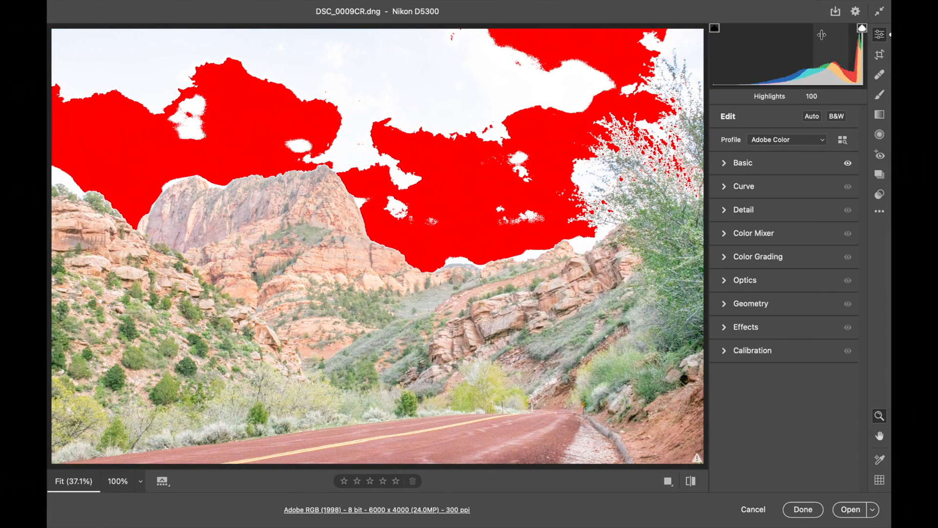
pyautogui.click(862, 29)
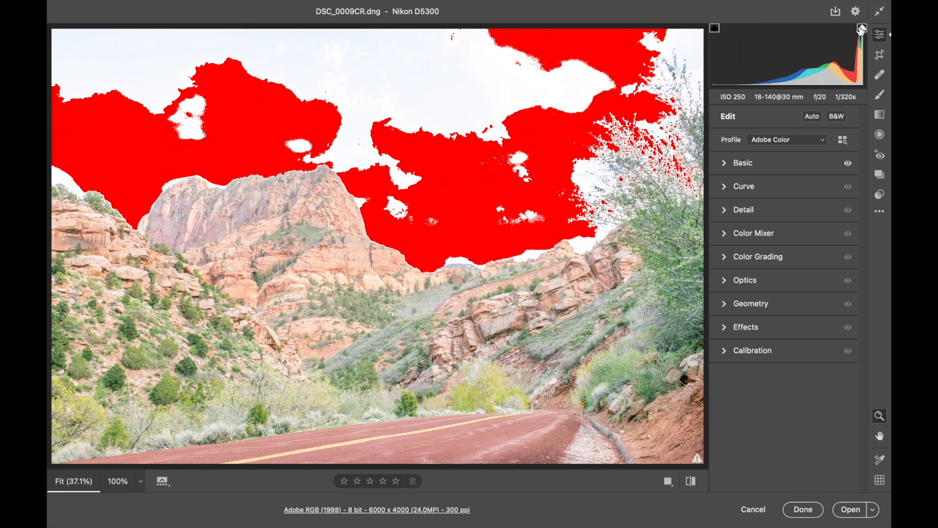
# Step: Rebalance the landscape's tones directly in the histogram, lowering Shadows to 26, adjusting the darker regions further and raising Highlights to about 99
pyautogui.moveTo(814, 51); pyautogui.dragTo(828, 57)
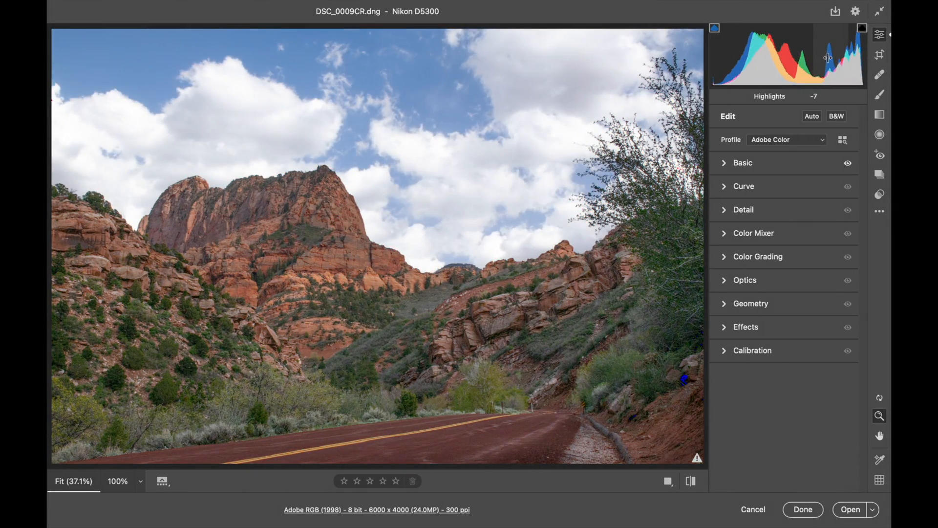
pyautogui.moveTo(775, 71); pyautogui.dragTo(713, 73)
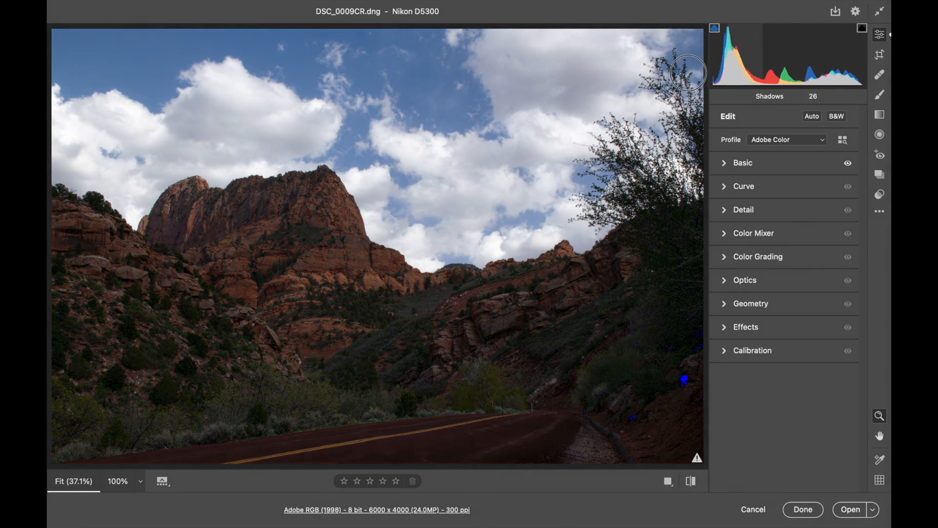
pyautogui.moveTo(781, 64); pyautogui.dragTo(723, 82)
pyautogui.moveTo(796, 77); pyautogui.dragTo(601, 66)
pyautogui.moveTo(748, 82)
pyautogui.mouseDown()
pyautogui.moveTo(830, 77)
pyautogui.moveTo(801, 54)
pyautogui.moveTo(823, 49)
pyautogui.moveTo(744, 56)
pyautogui.moveTo(761, 50)
pyautogui.moveTo(747, 45)
pyautogui.moveTo(742, 65)
pyautogui.mouseUp()
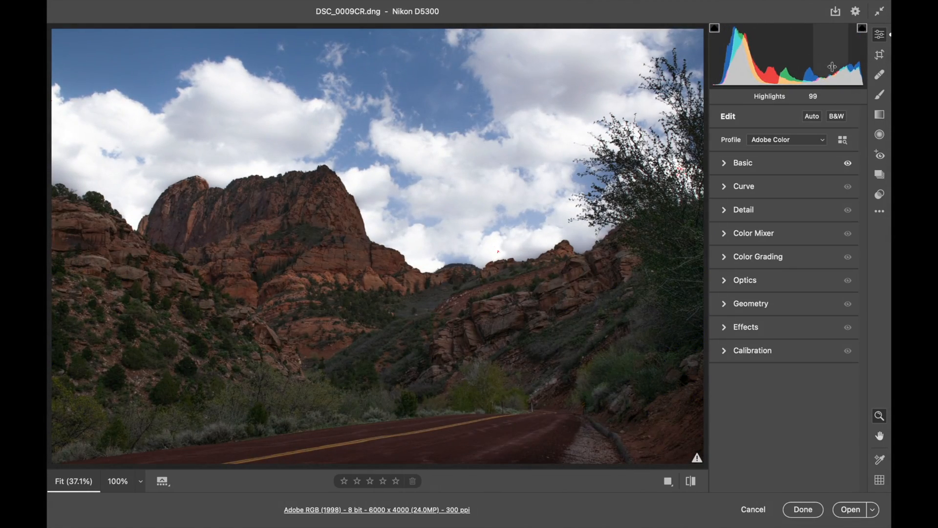
pyautogui.moveTo(836, 66); pyautogui.dragTo(832, 64)
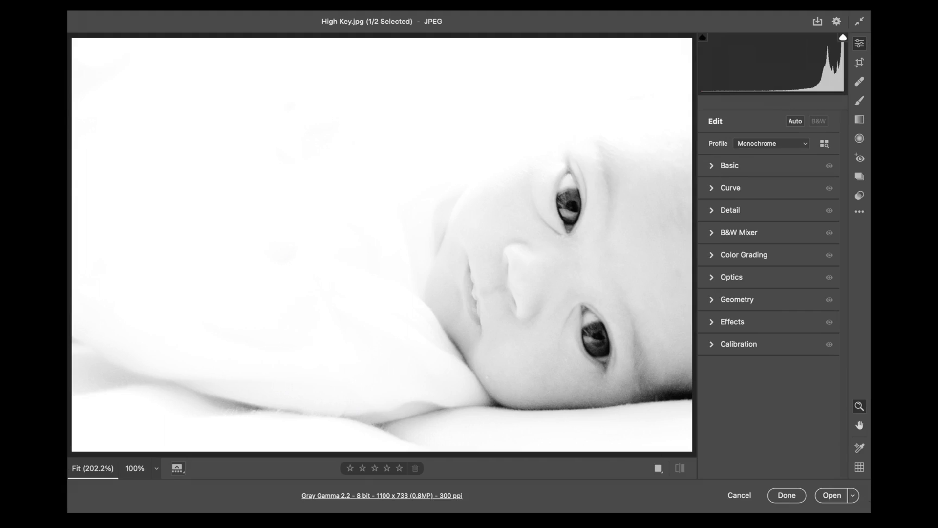
# Step: Switch from High Key.jpg to the next selected image
pyautogui.press('Right')
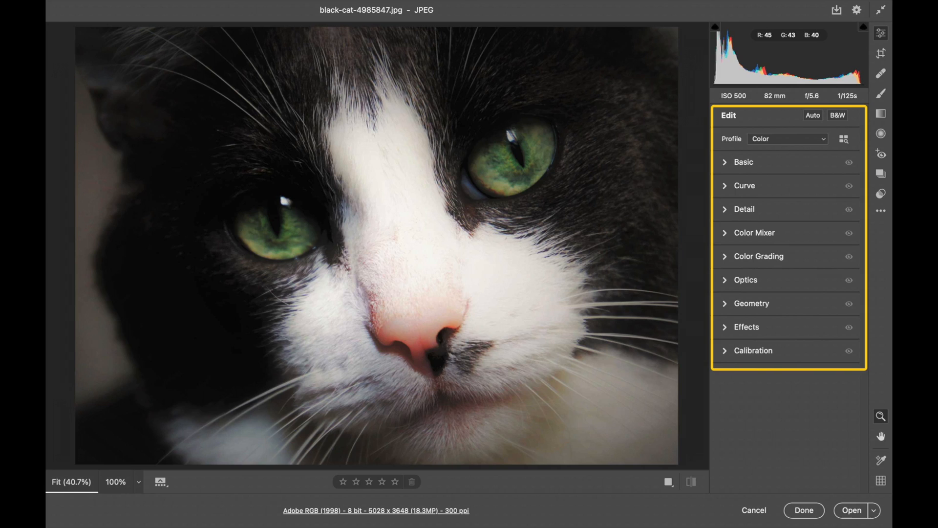
# Step: Expand and collapse the Basic, Curve, Detail and Color Mixer adjustment groups one after another for the black cat photo
pyautogui.click(723, 164)
pyautogui.click(723, 165)
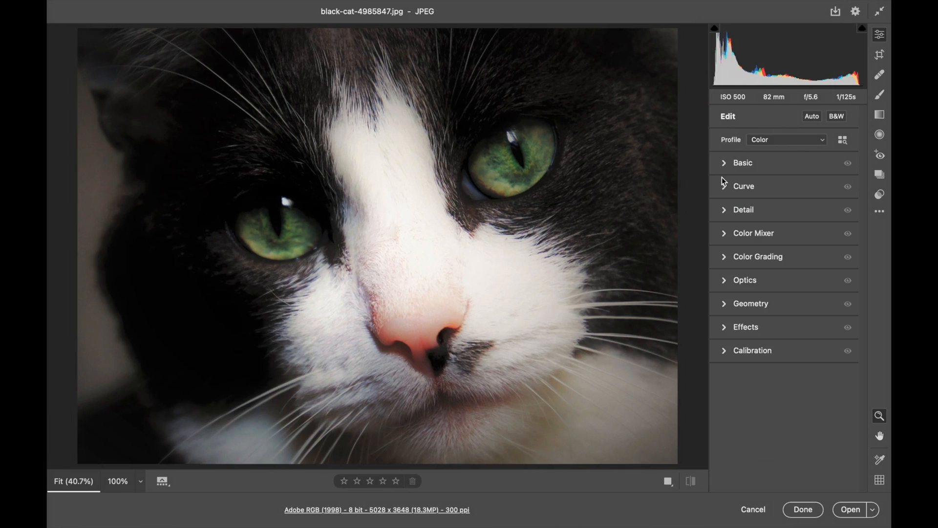
pyautogui.click(722, 187)
pyautogui.click(723, 189)
pyautogui.click(724, 210)
pyautogui.click(724, 210)
pyautogui.click(724, 234)
pyautogui.click(725, 235)
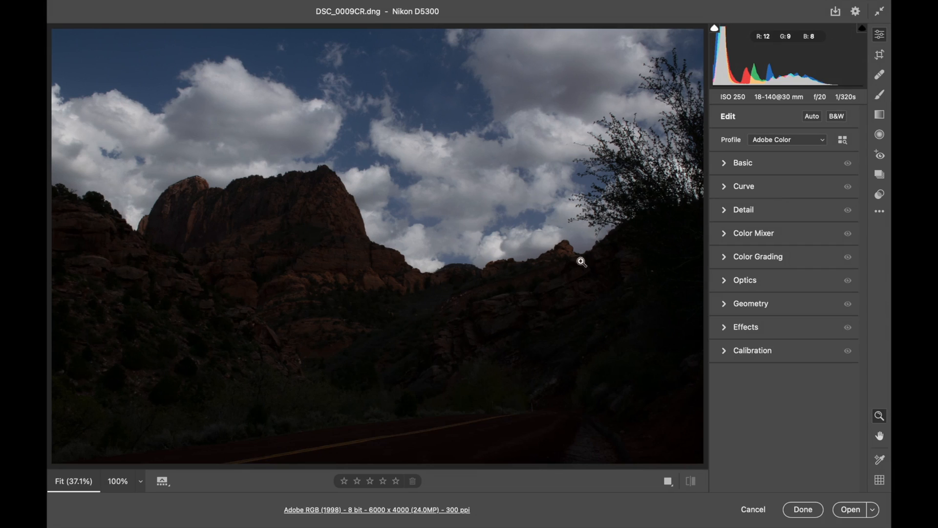
# Step: Brighten the DSC_0009CR.dng landscape with Basic adjustments: Exposure +1.45, Shadows +82, Whites +27 and Blacks +21
pyautogui.click(722, 165)
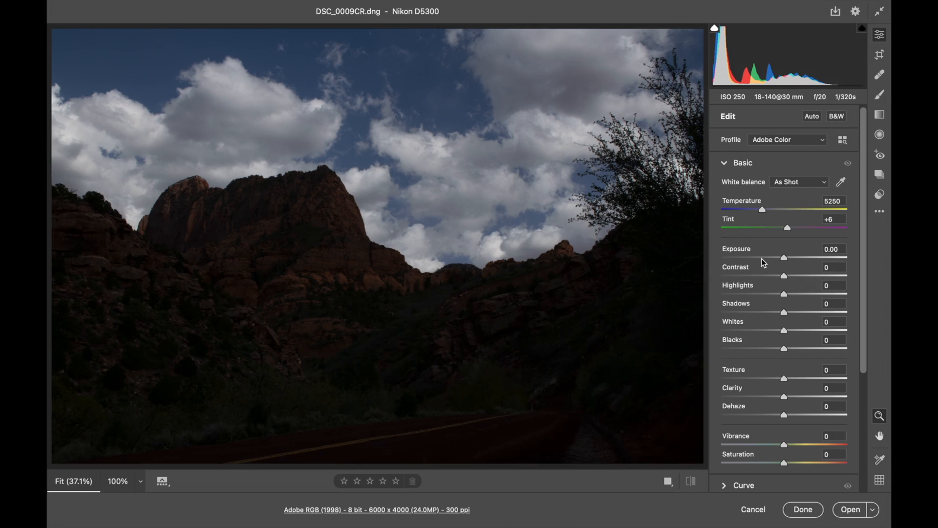
pyautogui.click(784, 259)
pyautogui.moveTo(784, 259); pyautogui.dragTo(802, 259)
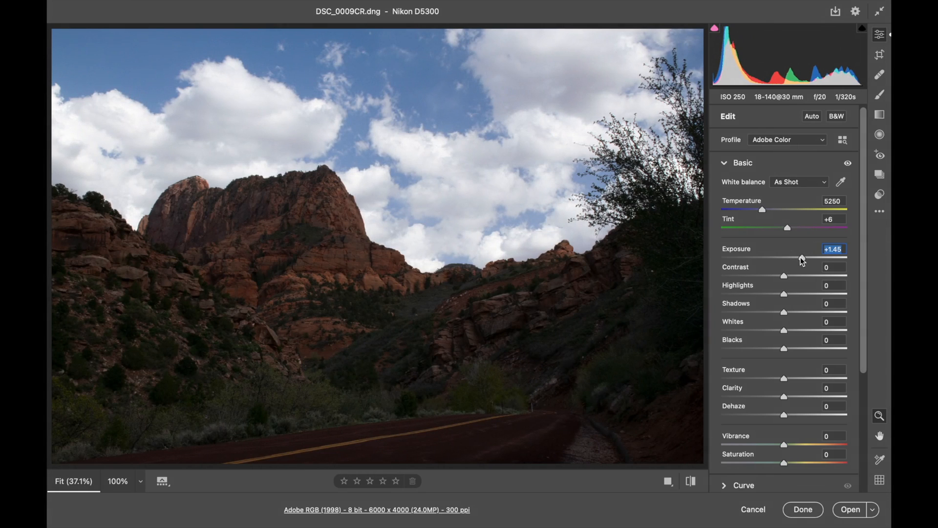
pyautogui.moveTo(785, 310); pyautogui.dragTo(837, 318)
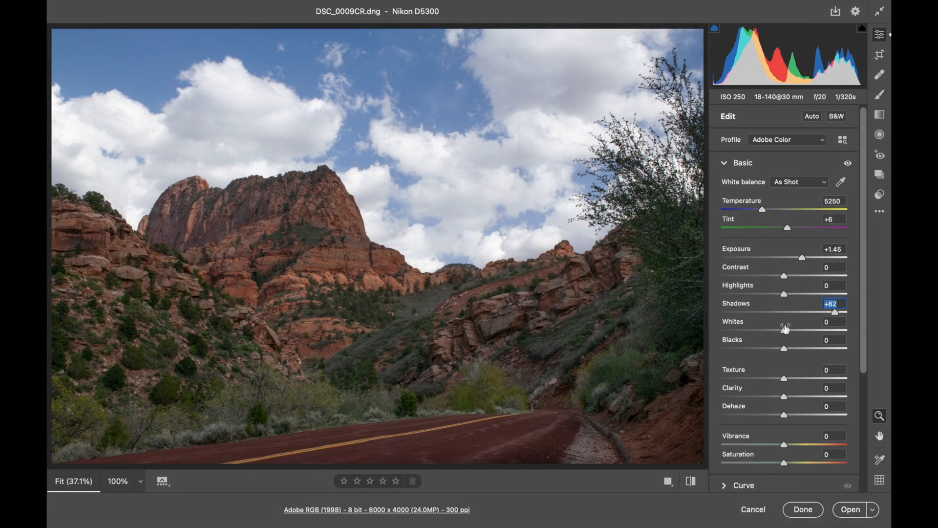
pyautogui.moveTo(787, 336)
pyautogui.mouseDown()
pyautogui.moveTo(806, 333)
pyautogui.moveTo(772, 350)
pyautogui.moveTo(796, 349)
pyautogui.mouseUp()
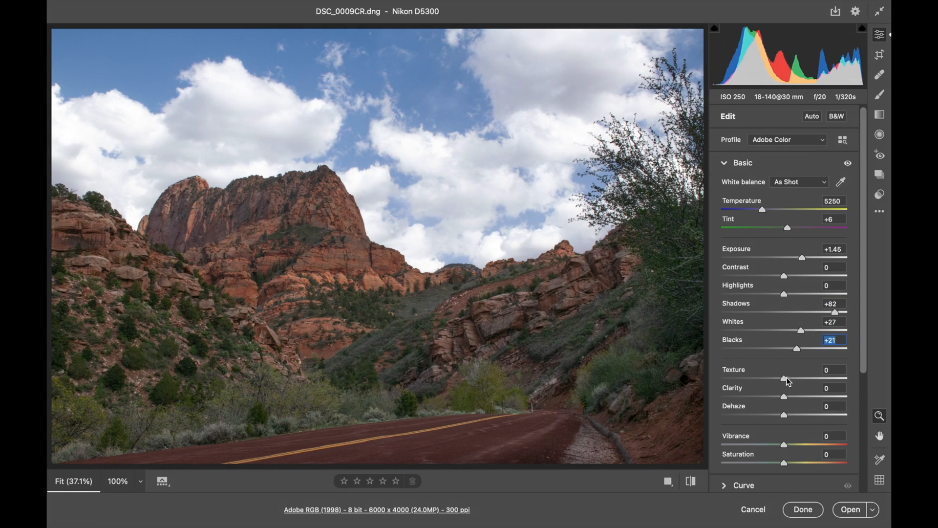
# Step: Set the landscape's Dehaze to +19, Vibrance to +24 and Shadows to +100, and collapse the Basic adjustments
pyautogui.moveTo(784, 413); pyautogui.dragTo(799, 444)
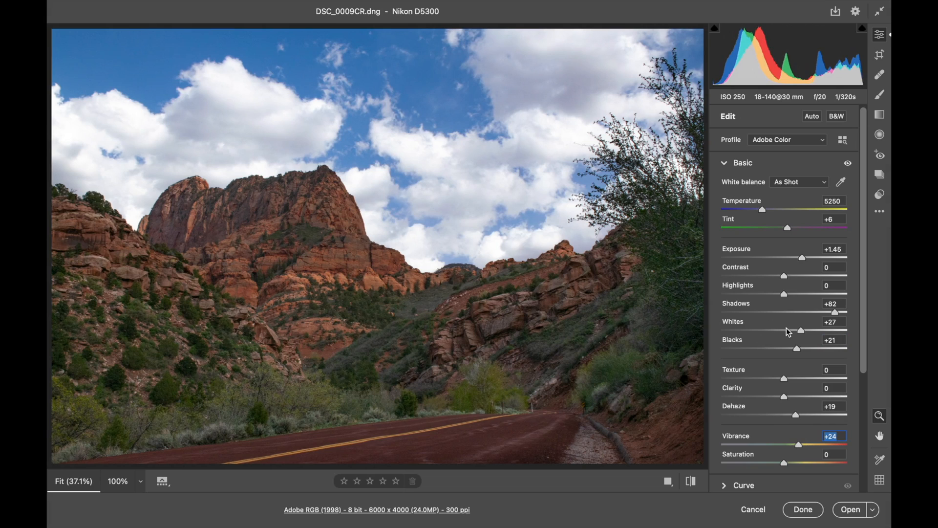
pyautogui.click(836, 313)
pyautogui.moveTo(835, 313); pyautogui.dragTo(857, 313)
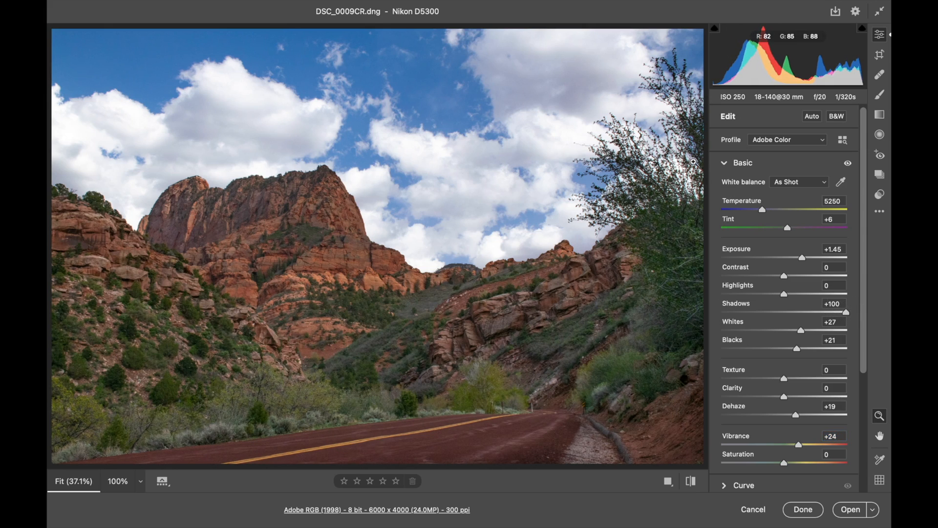
pyautogui.click(723, 165)
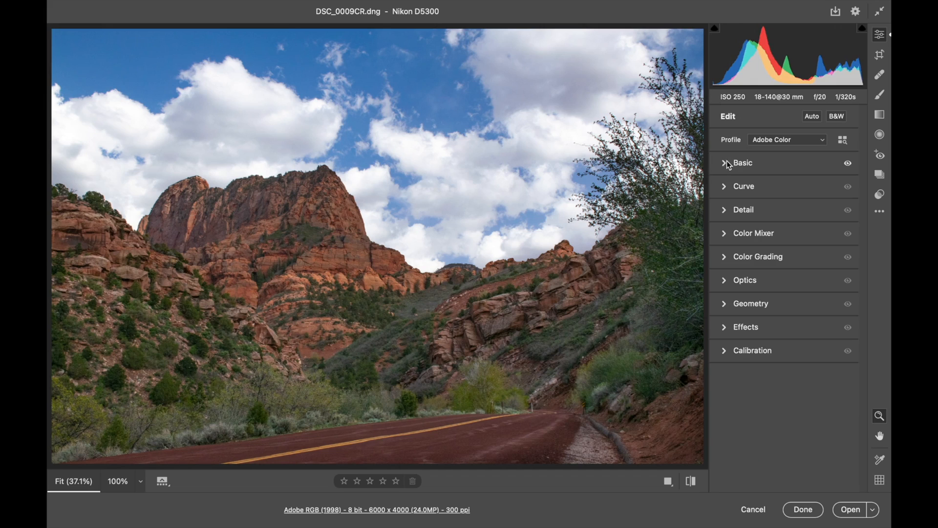
# Step: Toggle the visibility of the Basic adjustments off and on twice to compare the landscape with and without them
pyautogui.click(848, 164)
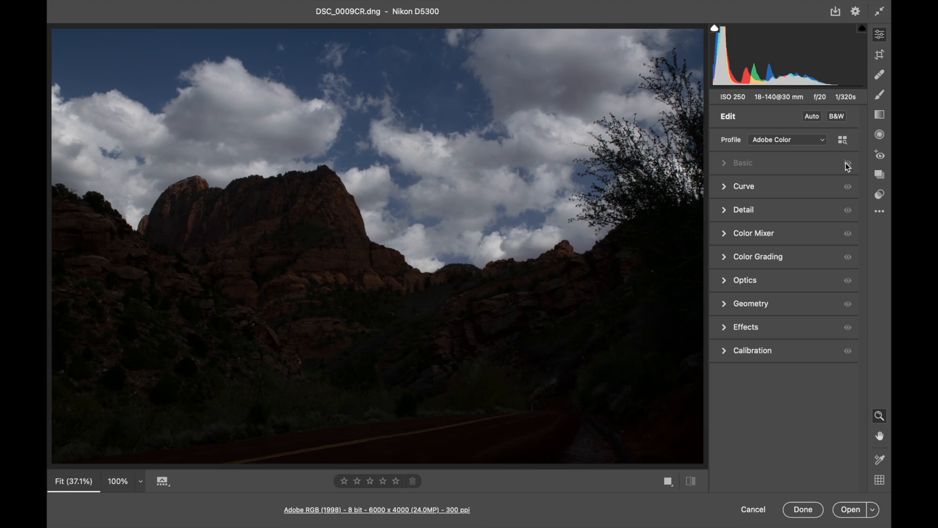
pyautogui.click(848, 165)
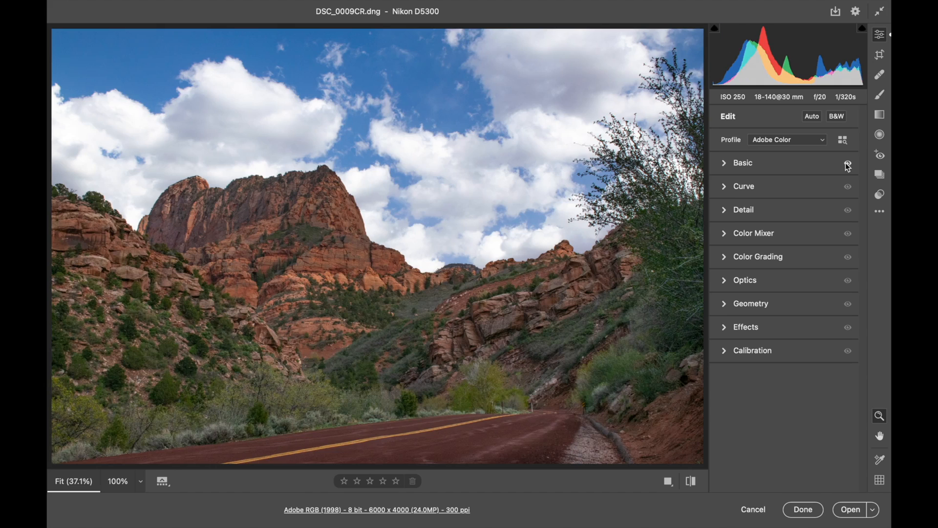
pyautogui.click(848, 164)
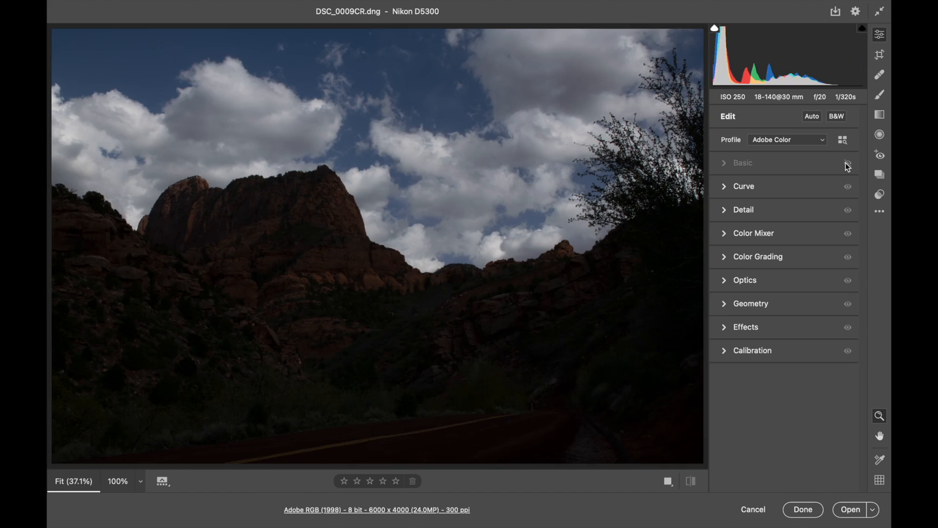
pyautogui.click(848, 165)
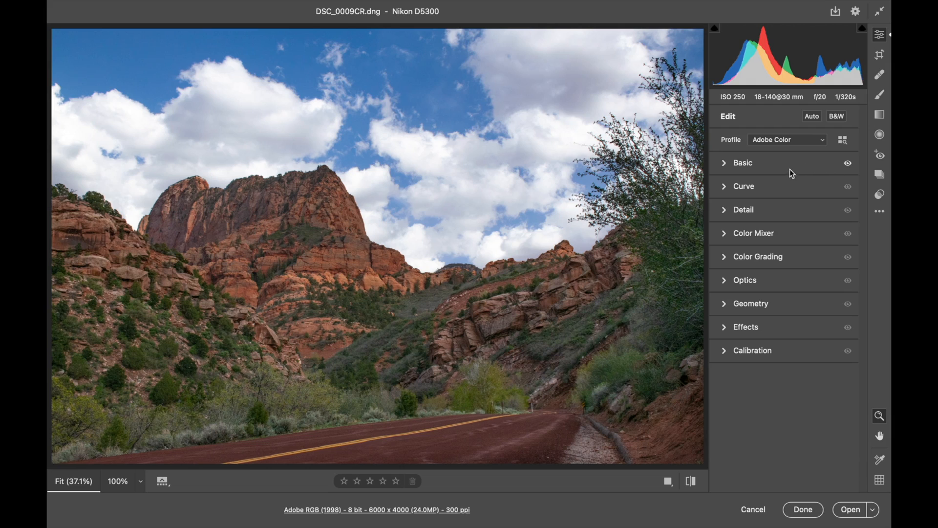
# Step: Try resetting all Basic adjustments on the landscape, and undo the reset
pyautogui.press('alt')
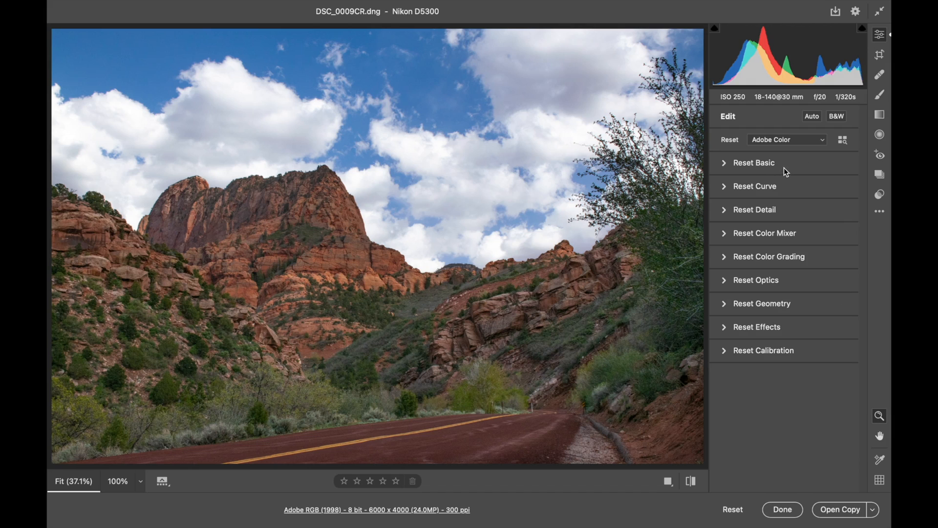
pyautogui.keyDown('alt'); pyautogui.click(756, 164); pyautogui.keyUp('alt')
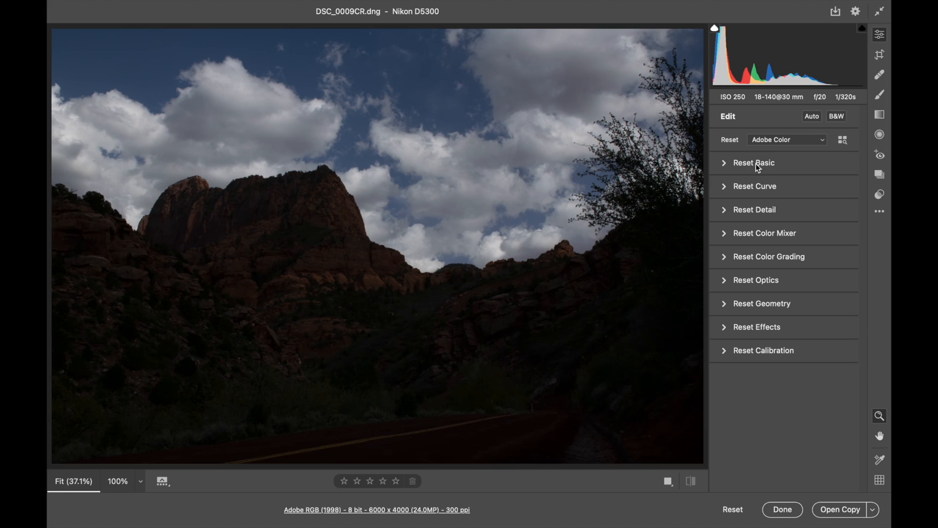
pyautogui.press('super+z')
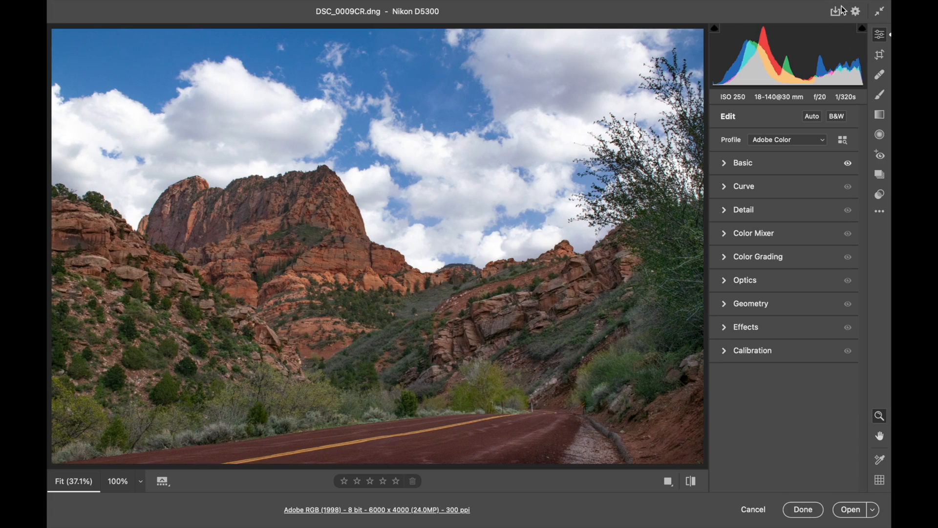